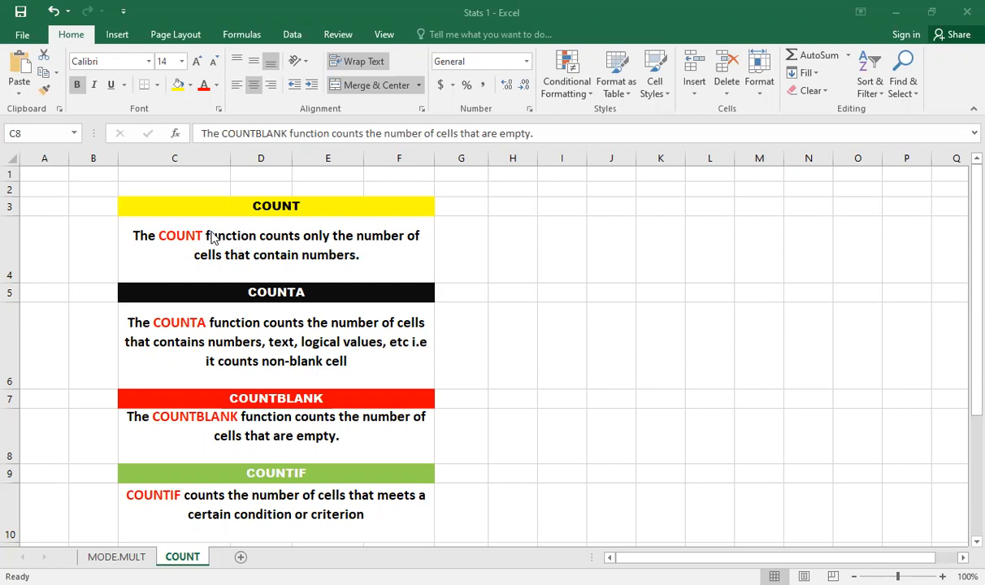
- Read the definitions of COUNT, COUNTA, COUNTBLANK and COUNTIF in their description cells on the COUNT sheet
left_click(220, 244)
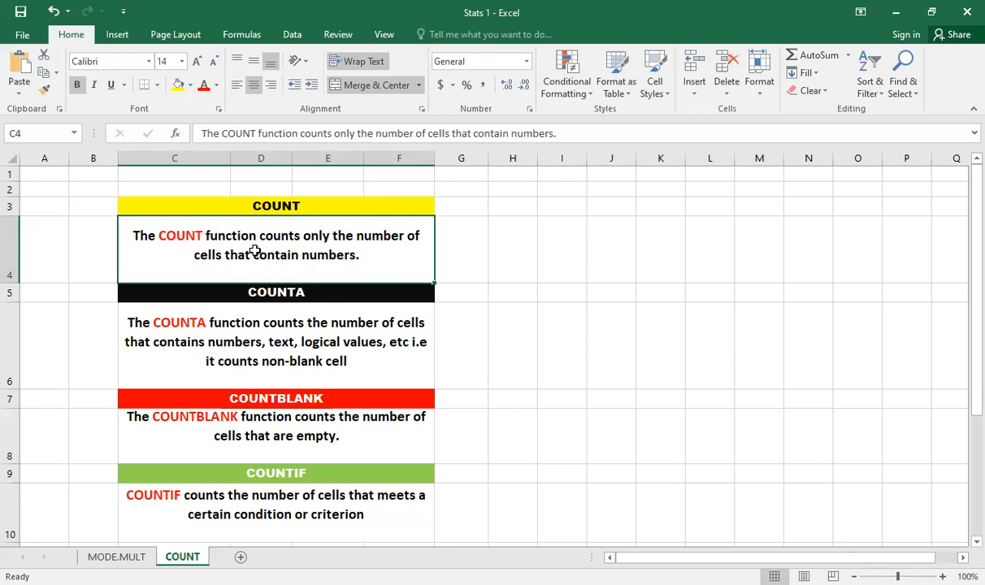
left_click(219, 307)
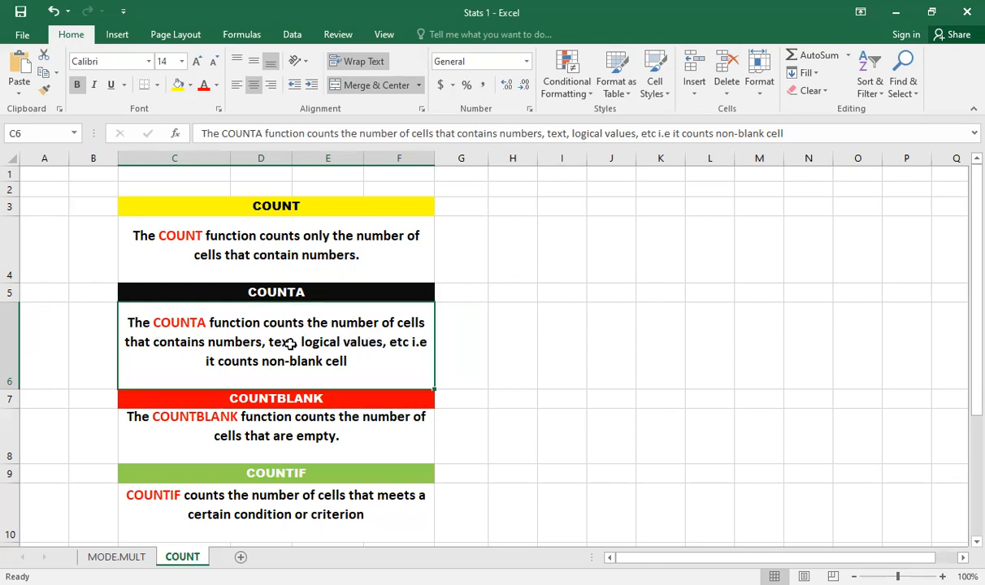
scroll(290, 343, "down", 1)
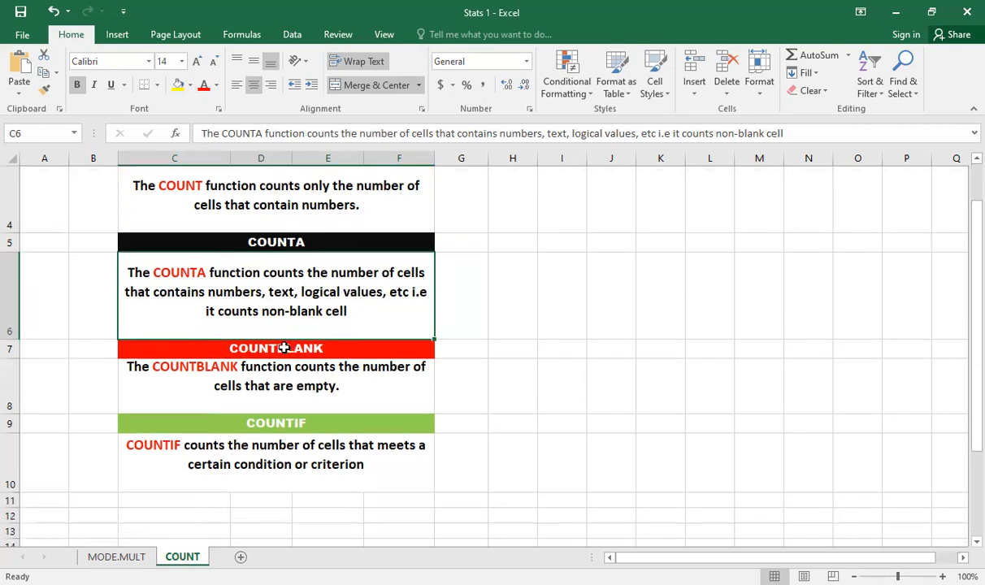
left_click(181, 370)
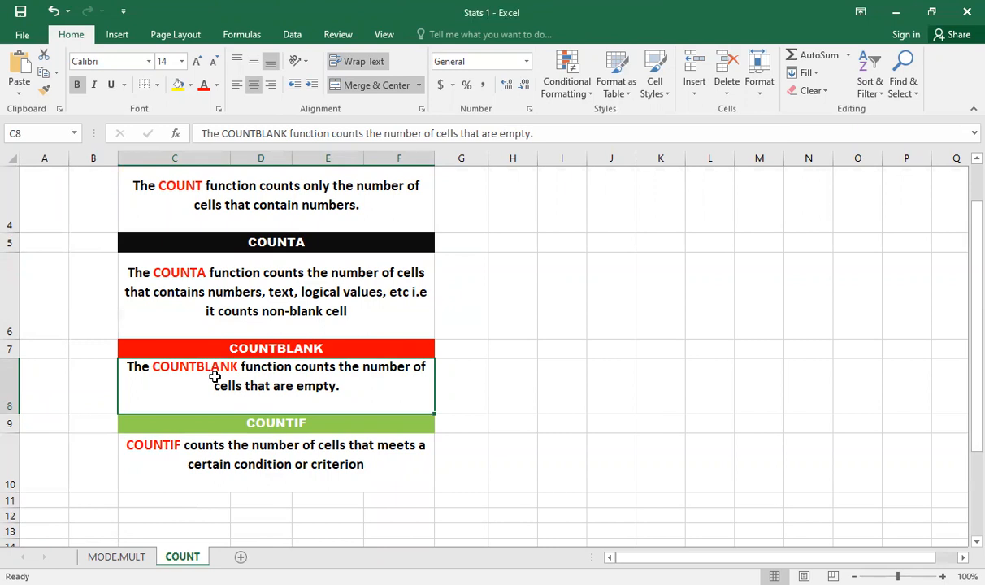
left_click(139, 442)
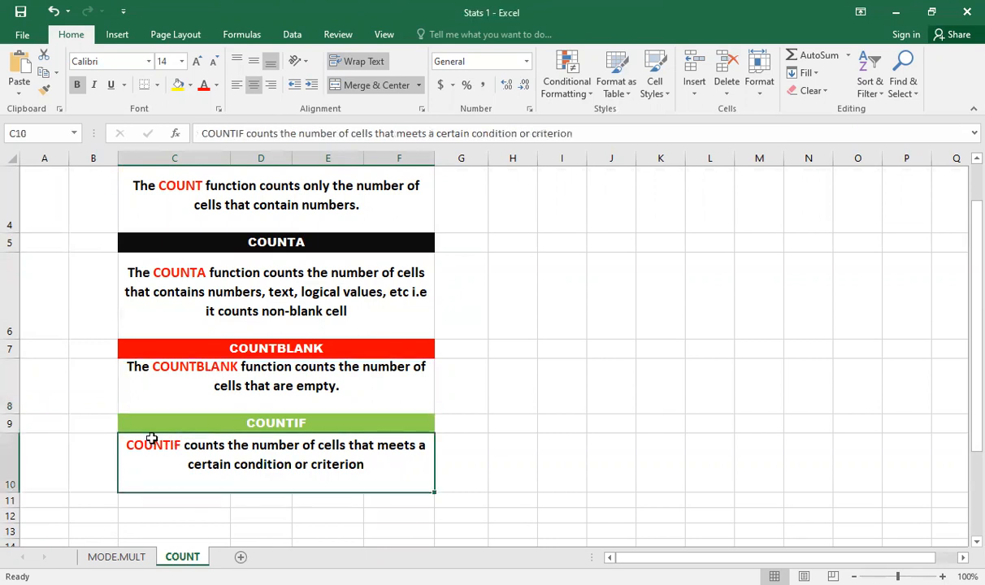
- Add a period at the end of the COUNTIF description in C10
scroll(151, 439, "down", 1)
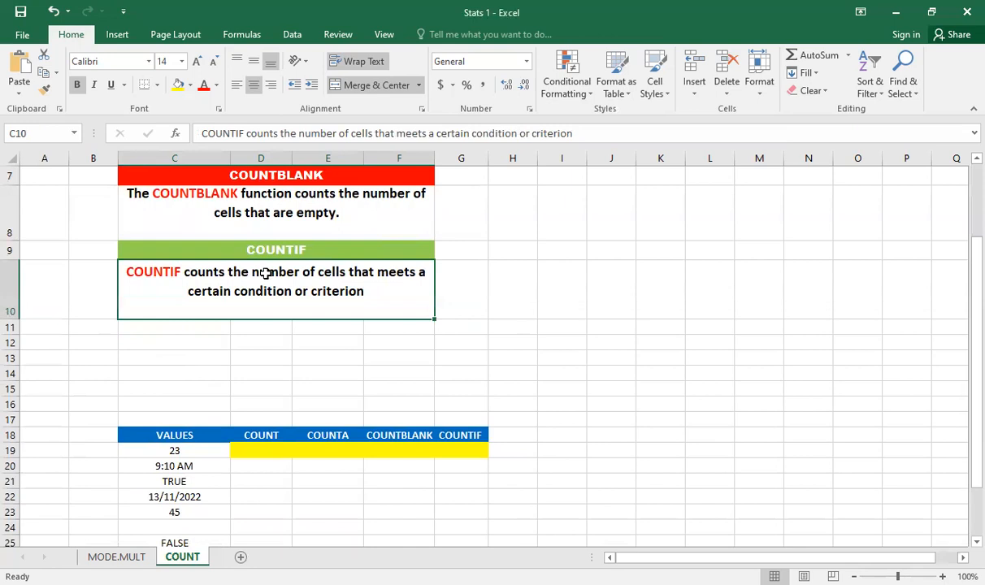
double_click(367, 292)
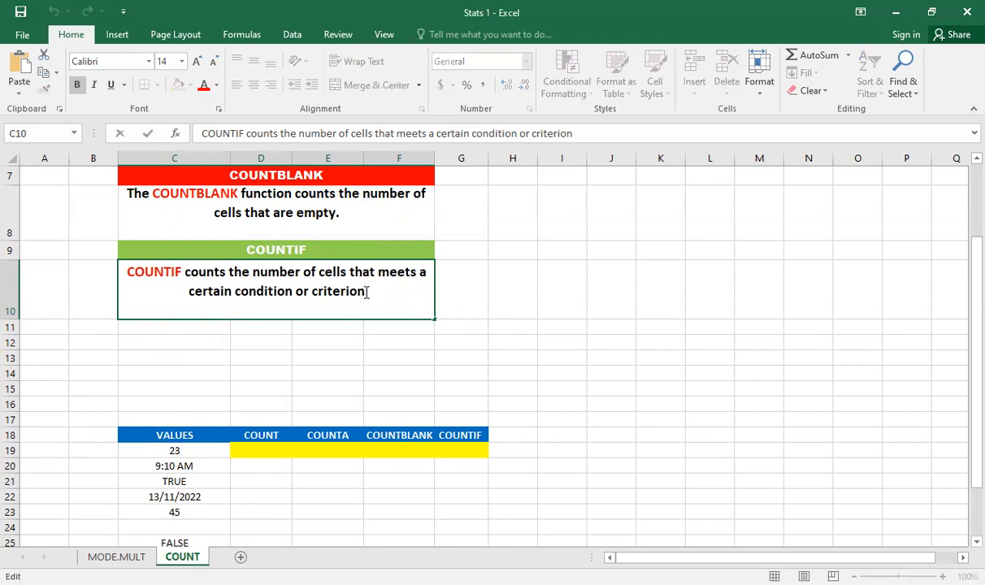
type(".")
left_click(492, 278)
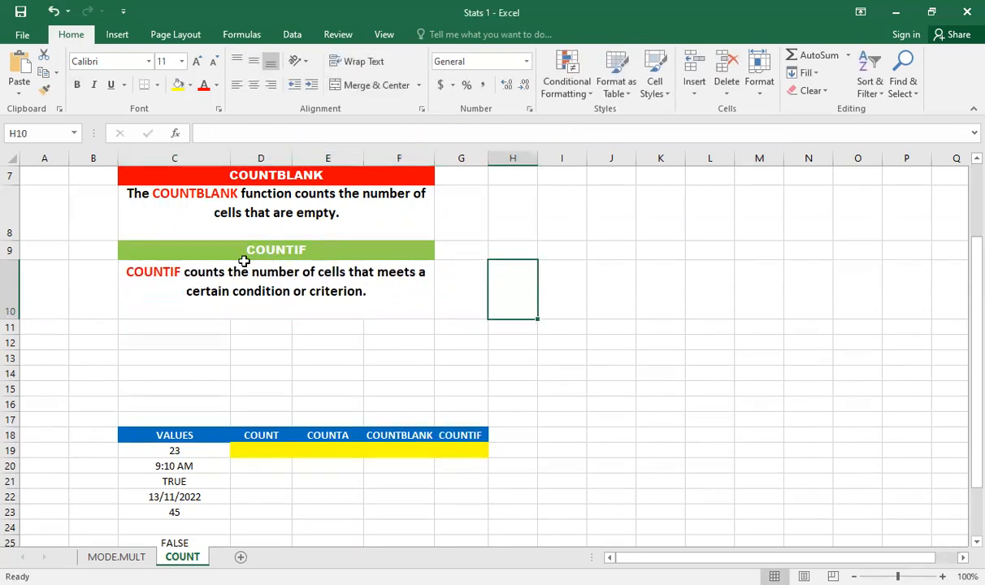
- Review the COUNTIF description and examine the different entry types in the VALUES column, including its empty cell
left_click(158, 270)
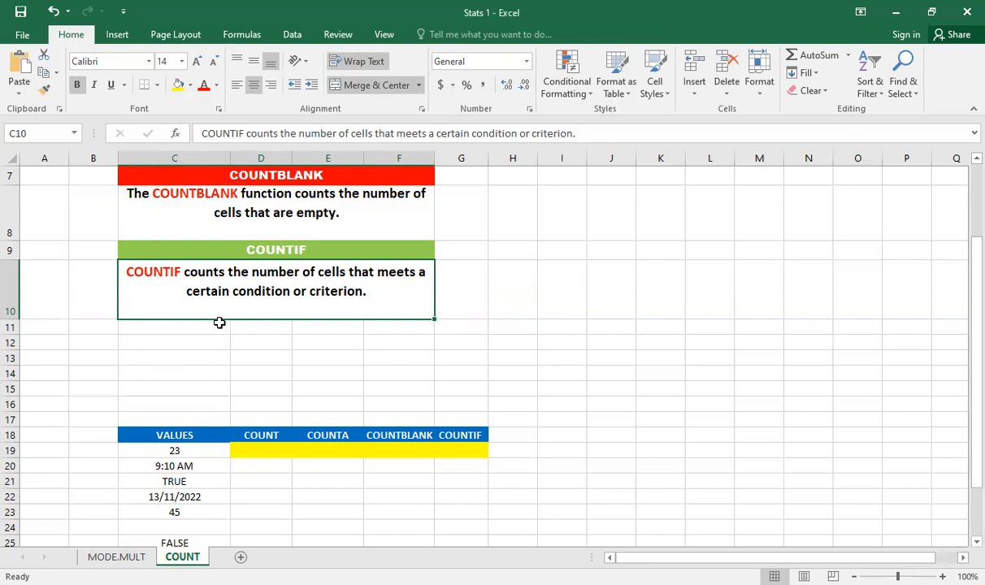
scroll(220, 323, "down", 1)
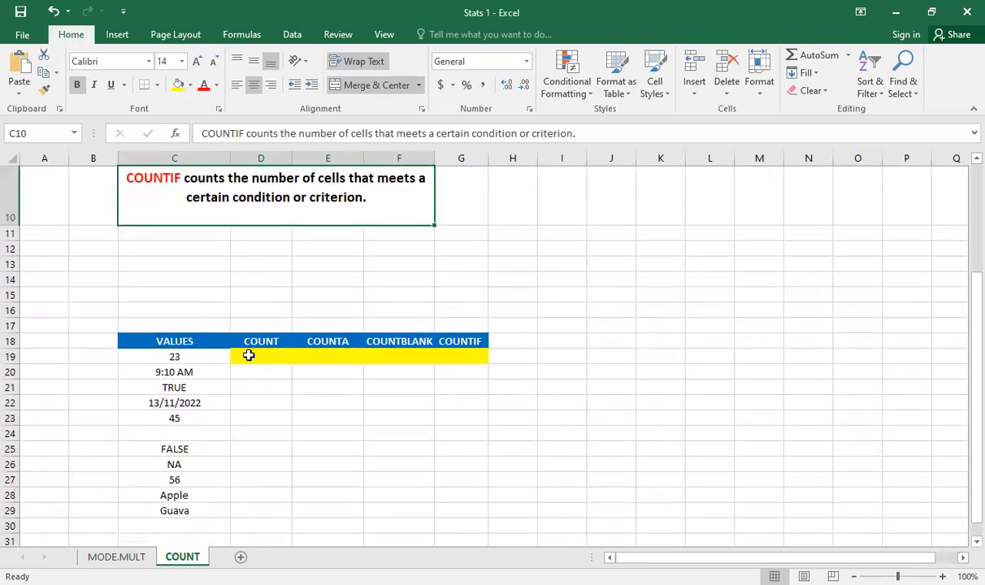
left_click(249, 355)
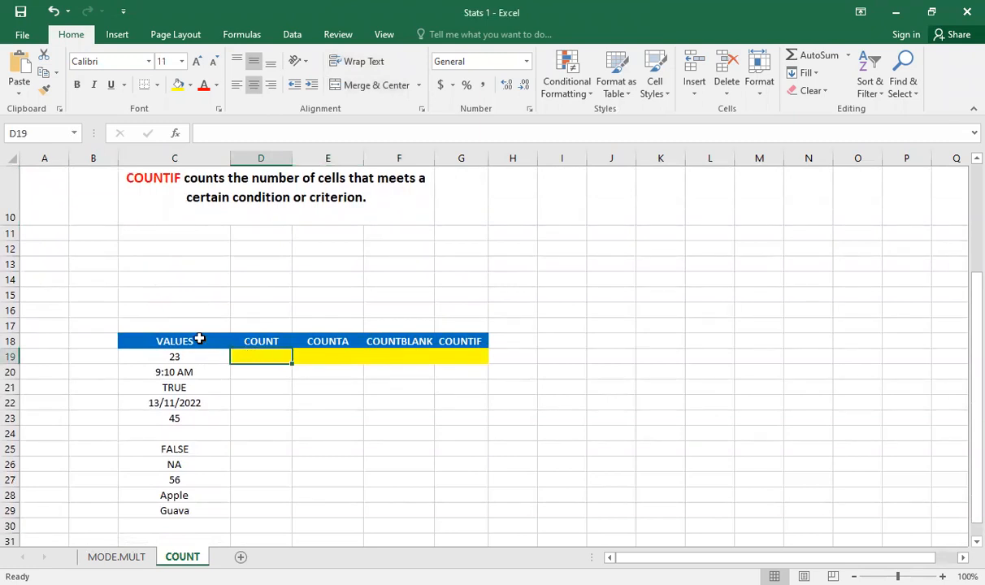
left_click(196, 511)
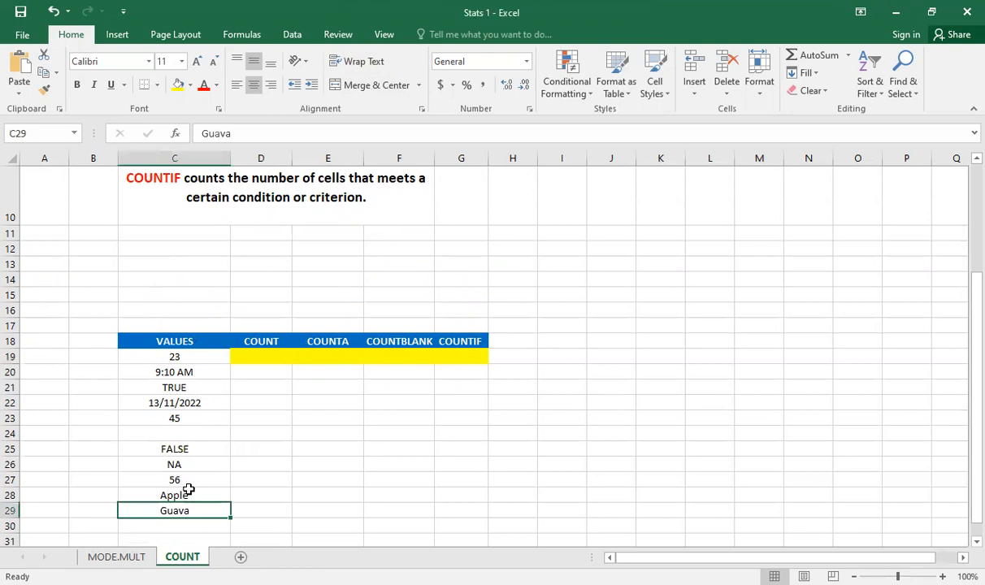
left_click(188, 480)
left_click(175, 446)
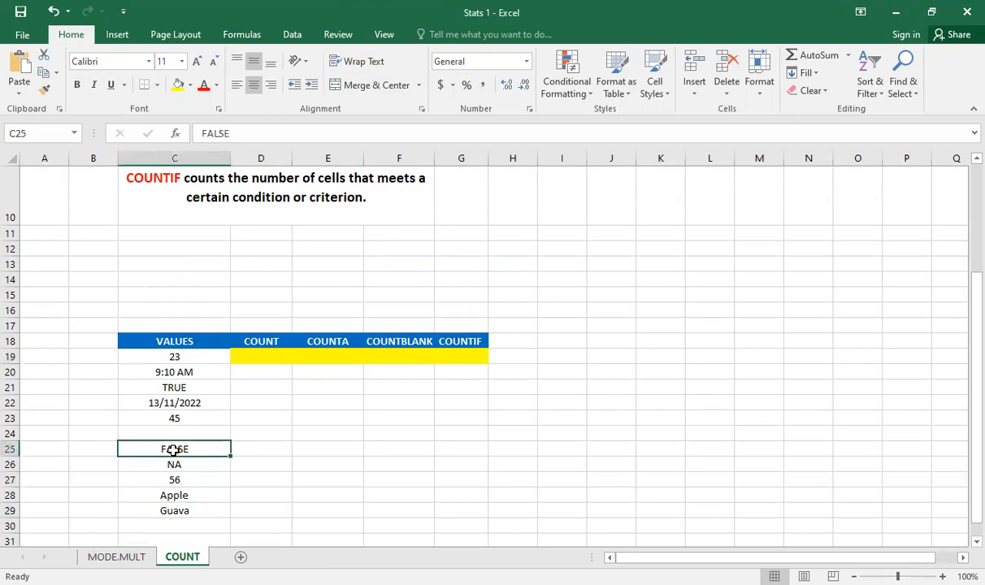
left_click(169, 433)
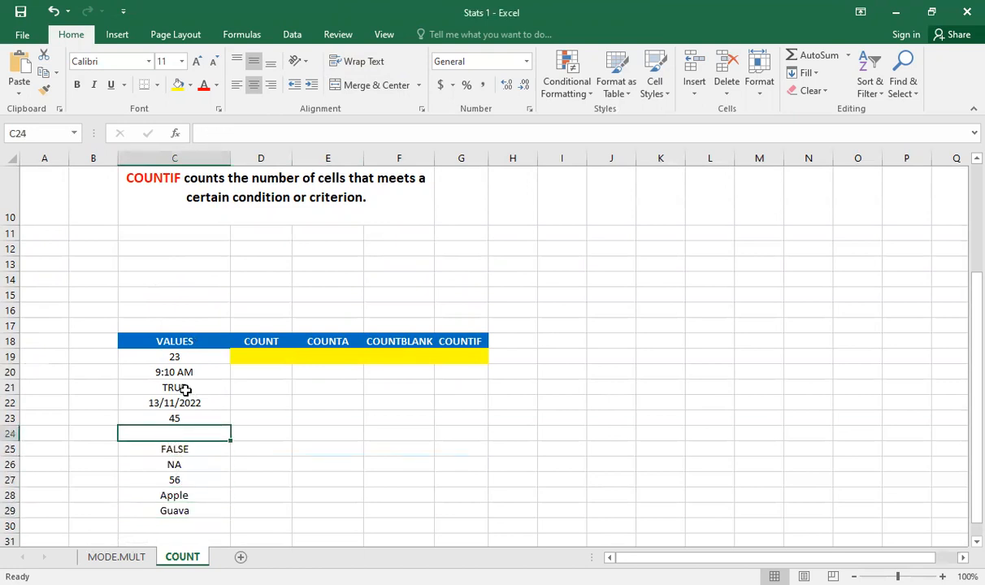
- Enter a COUNT formula in D19 that counts the numeric cells in the range C19:C29
left_click(253, 357)
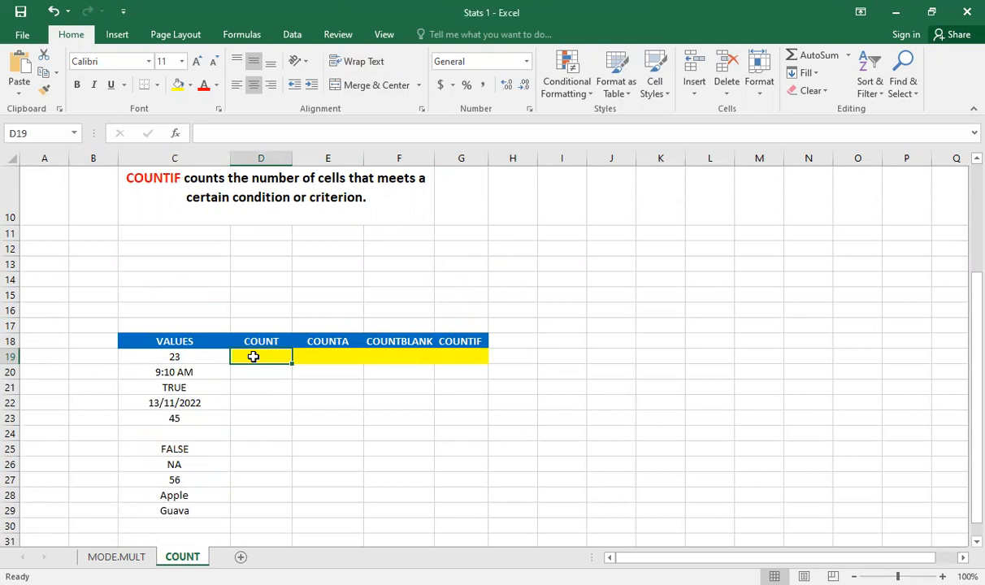
type("=")
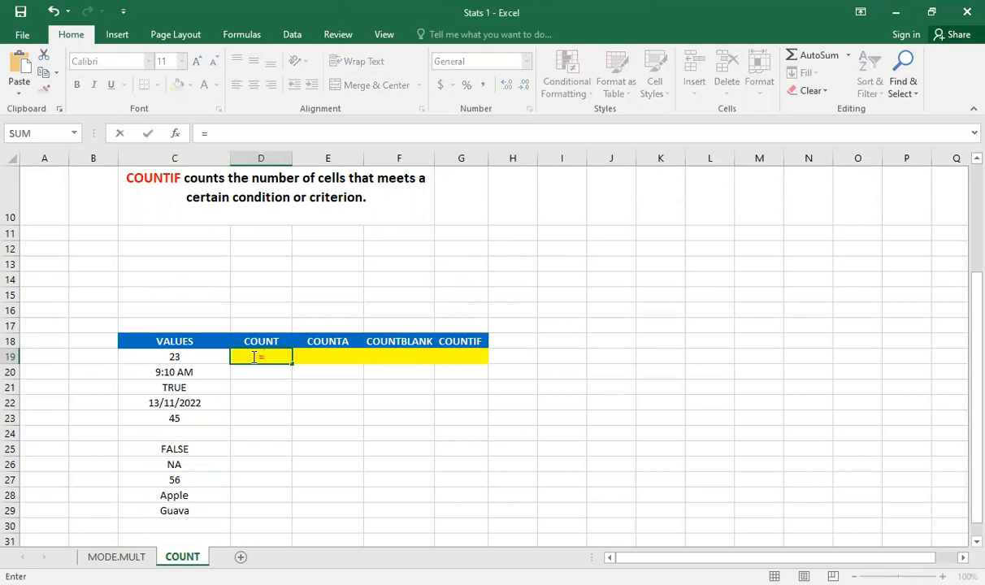
type("count")
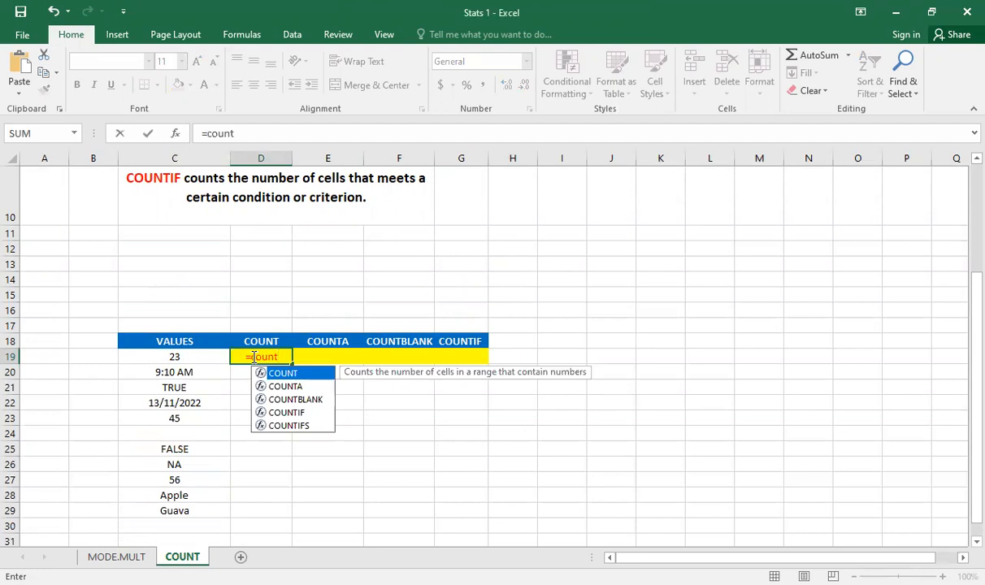
key("Tab")
left_click(146, 355)
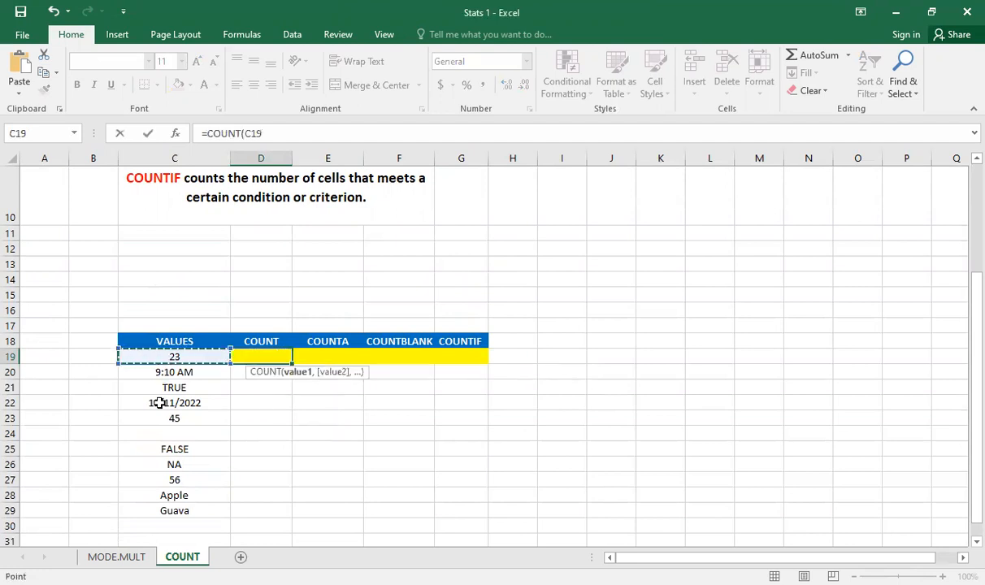
left_click(149, 510, "shift")
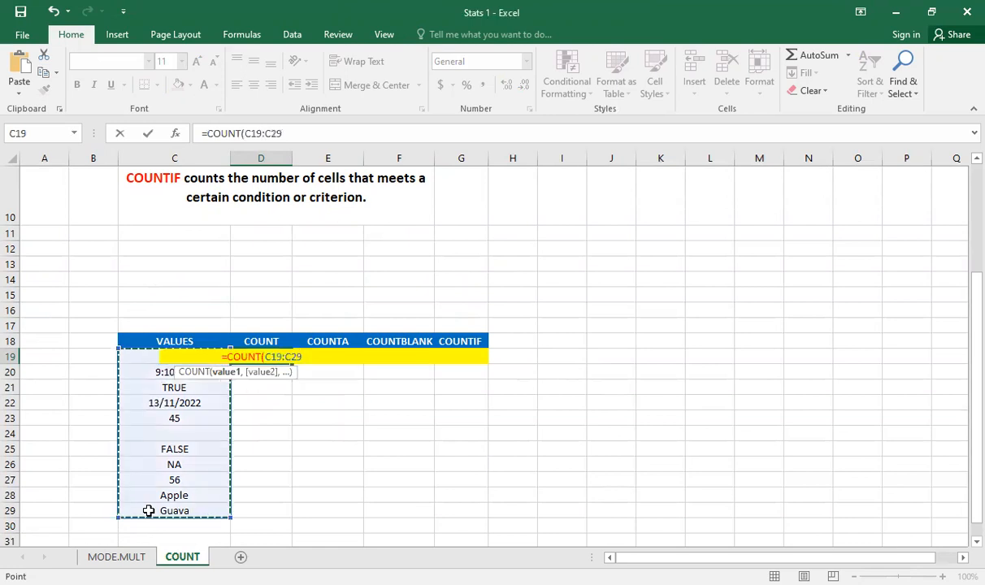
key("Return")
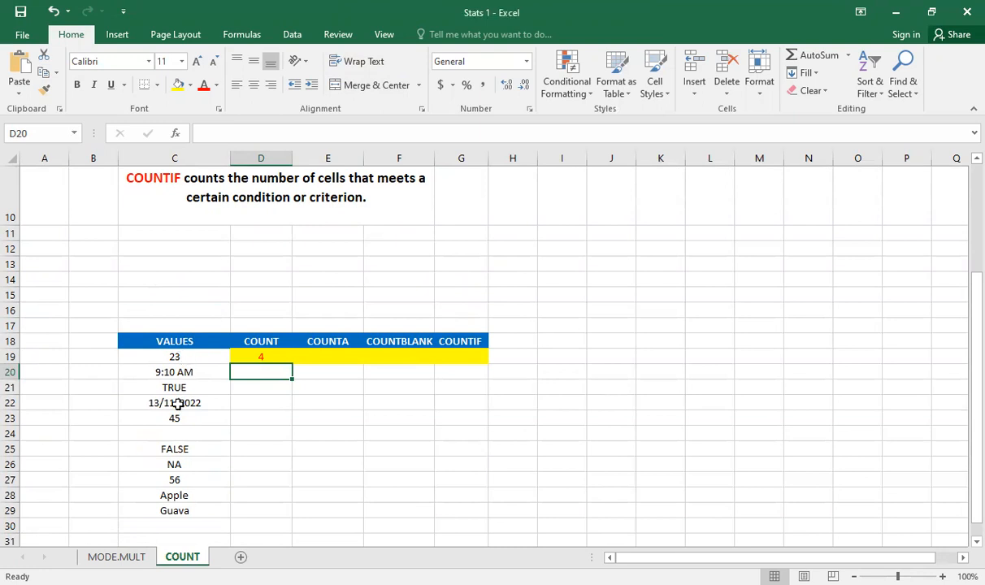
- Enter a COUNTA formula in E19 that counts the non-blank cells in C19:C29, and check the resulting cell
left_click(306, 357)
type("=")
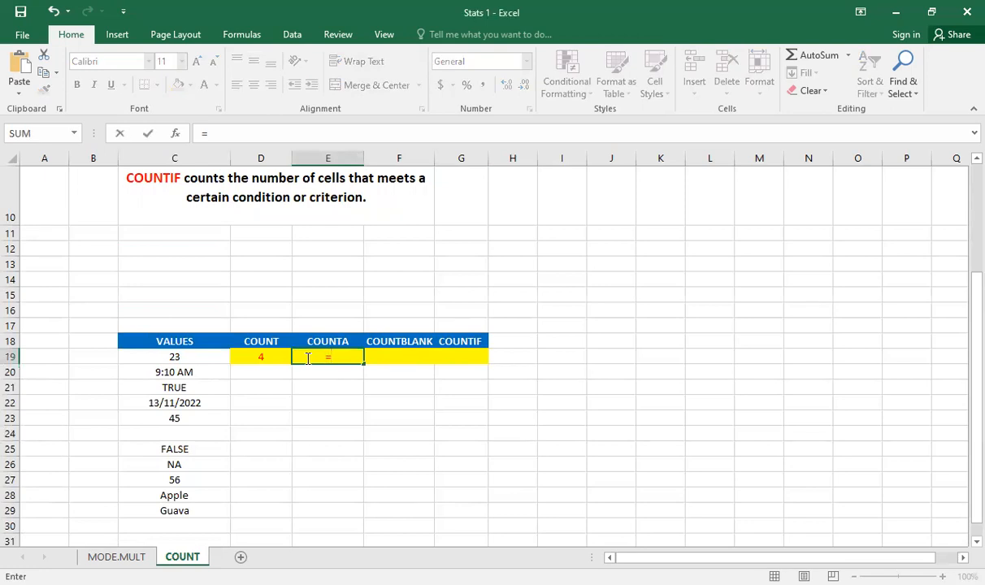
type("coun")
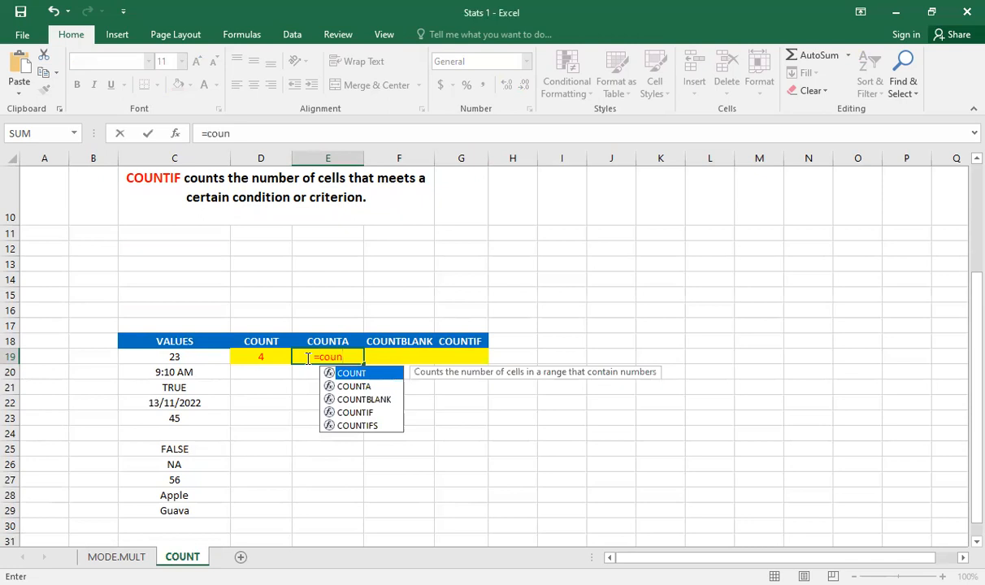
key("Down")
key("Tab")
left_click(178, 357)
left_click_drag(177, 358, 191, 511)
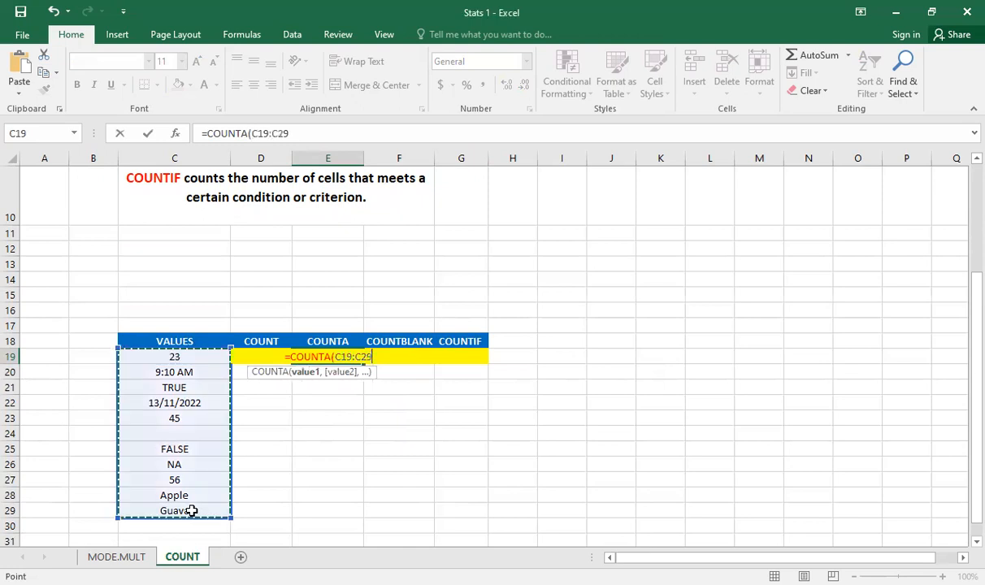
key("Return")
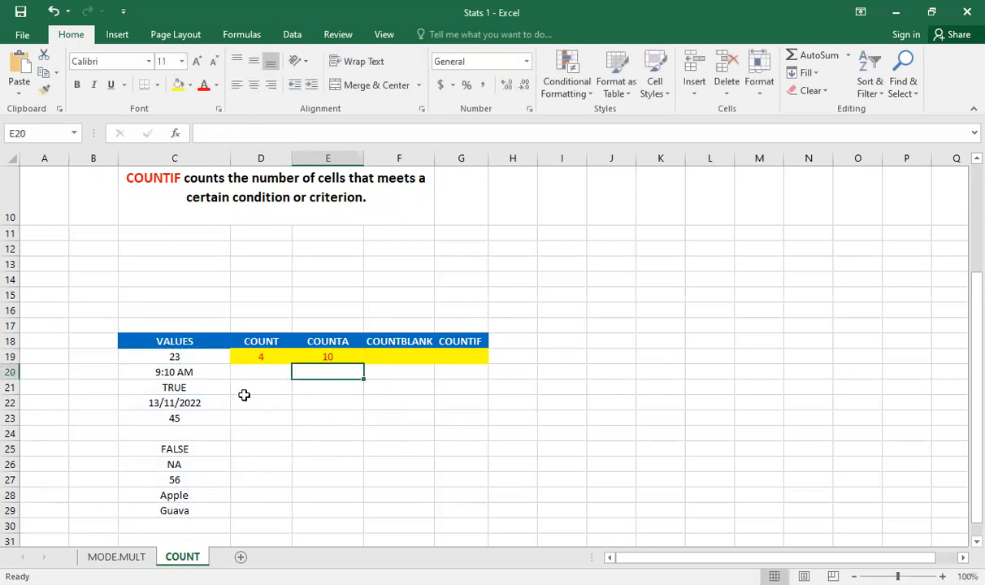
left_click(319, 357)
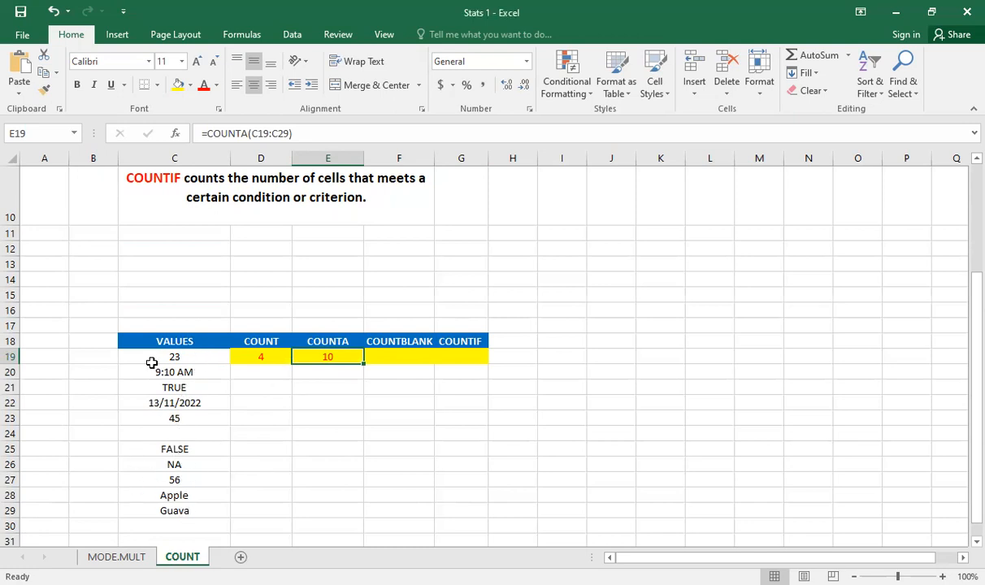
- Enter a COUNTBLANK formula in F19 that counts the empty cells in the range C19:C29
left_click(371, 355)
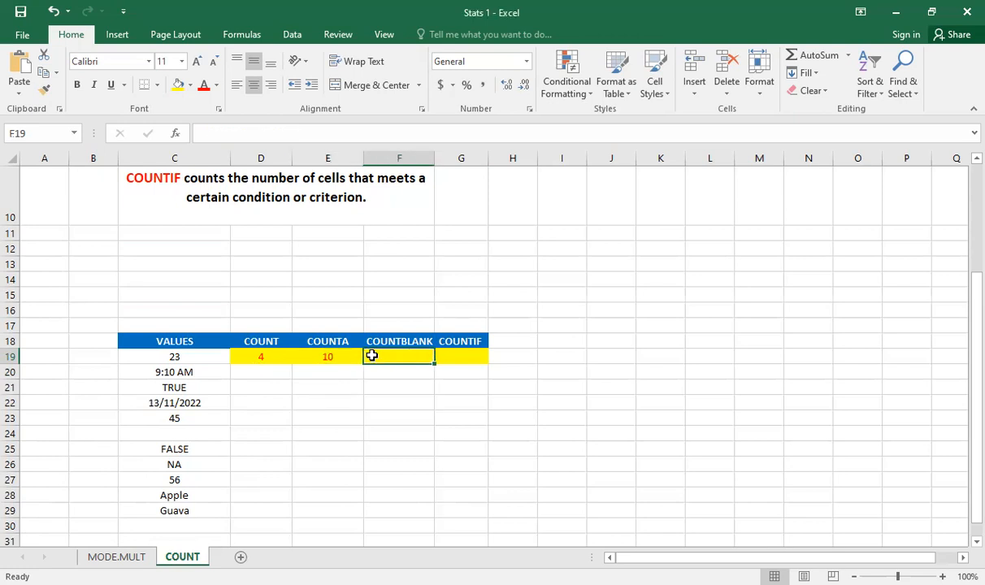
type("=")
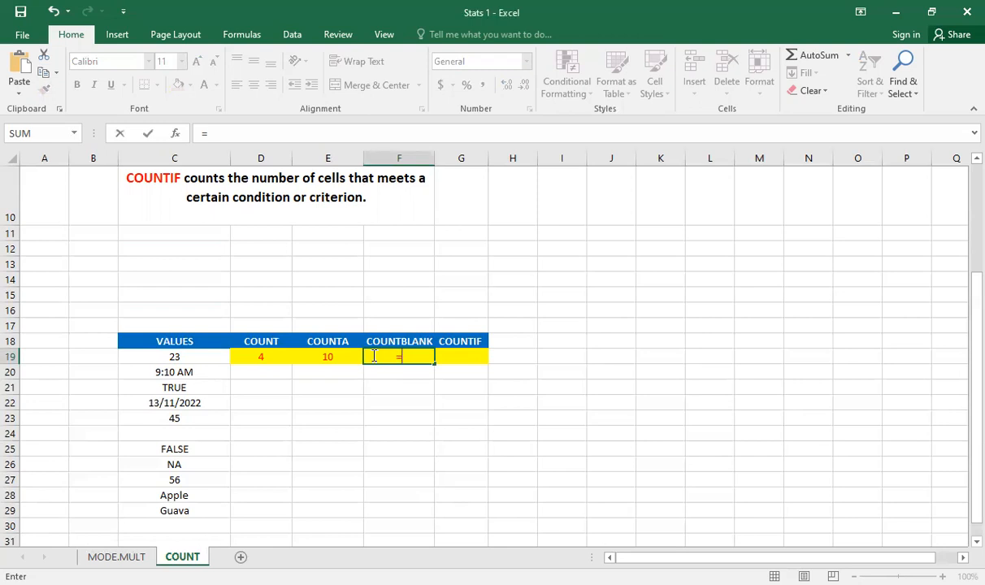
type("count")
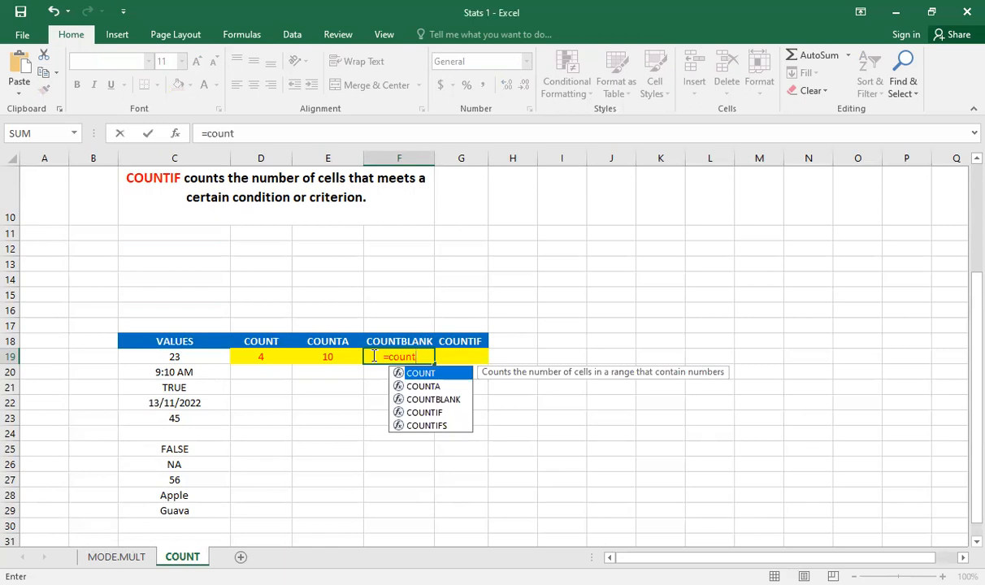
type("b")
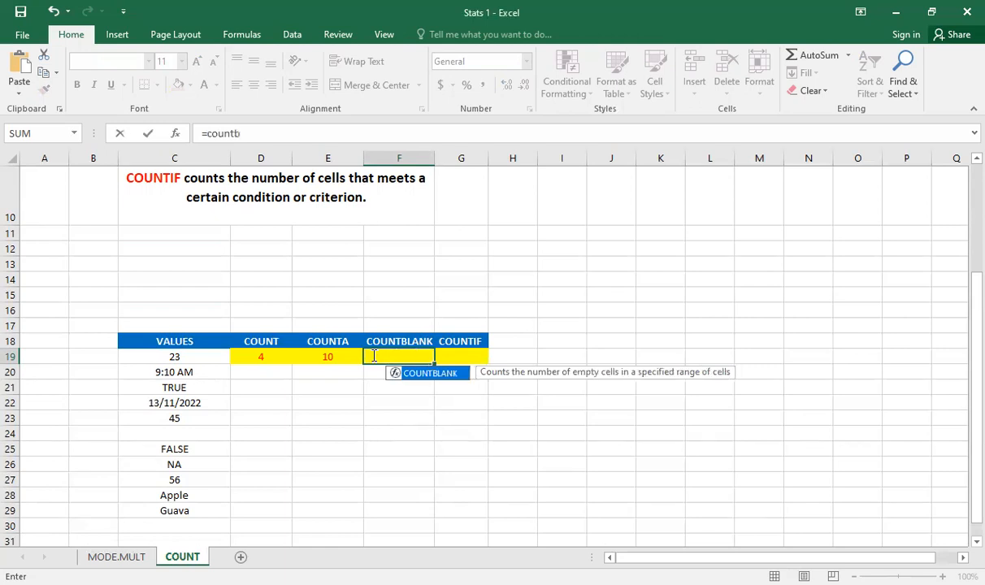
key("Tab")
left_click(187, 362)
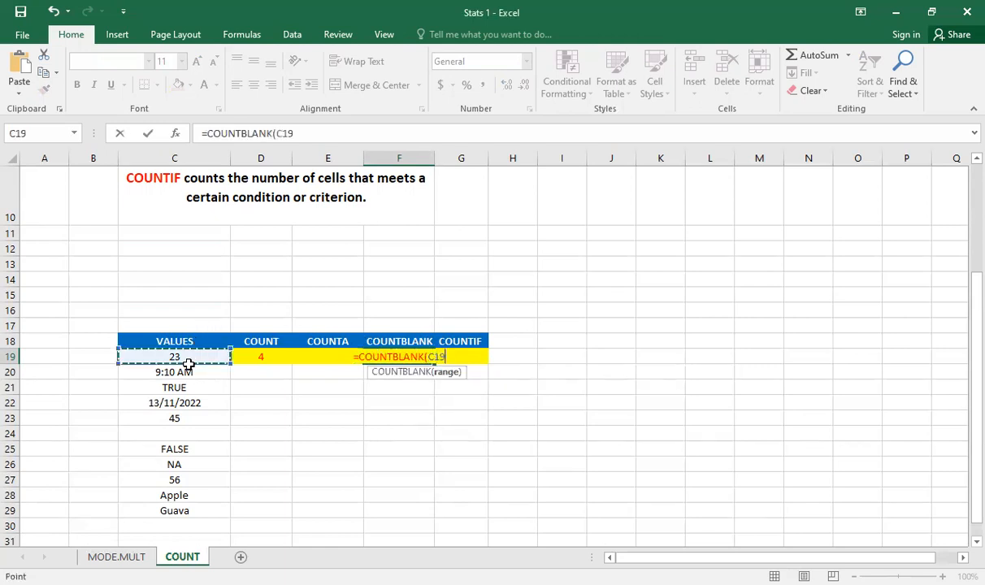
left_click(185, 506, "shift")
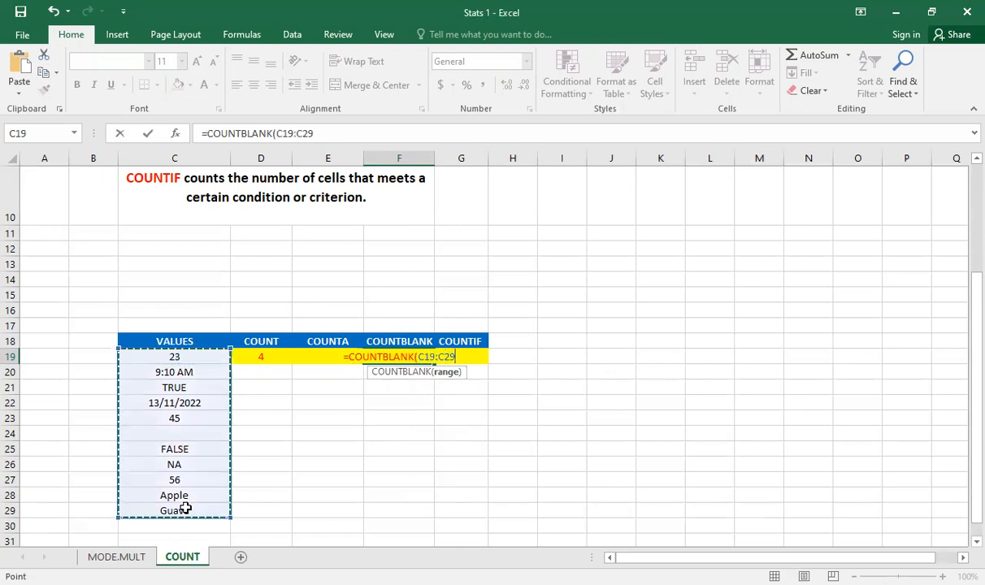
key("Return")
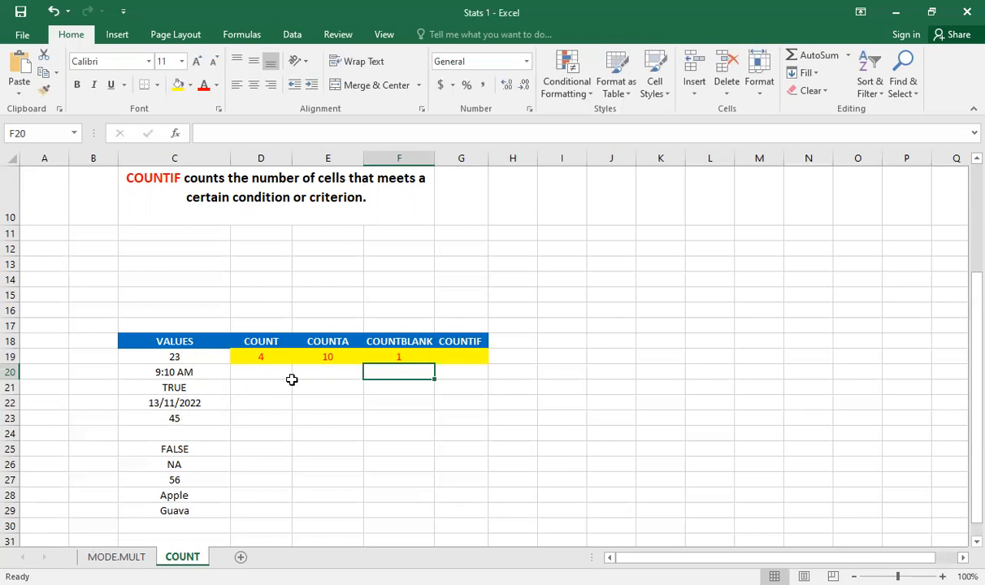
- Enter a COUNTIF formula in G19 that counts the cells in C19:C29 matching the criterion FALSE
left_click(449, 357)
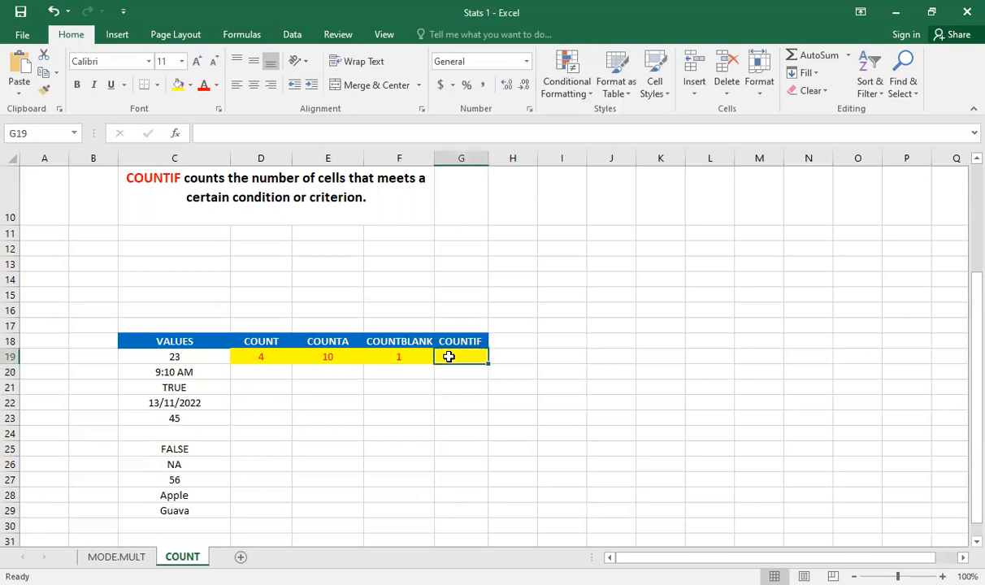
type("=")
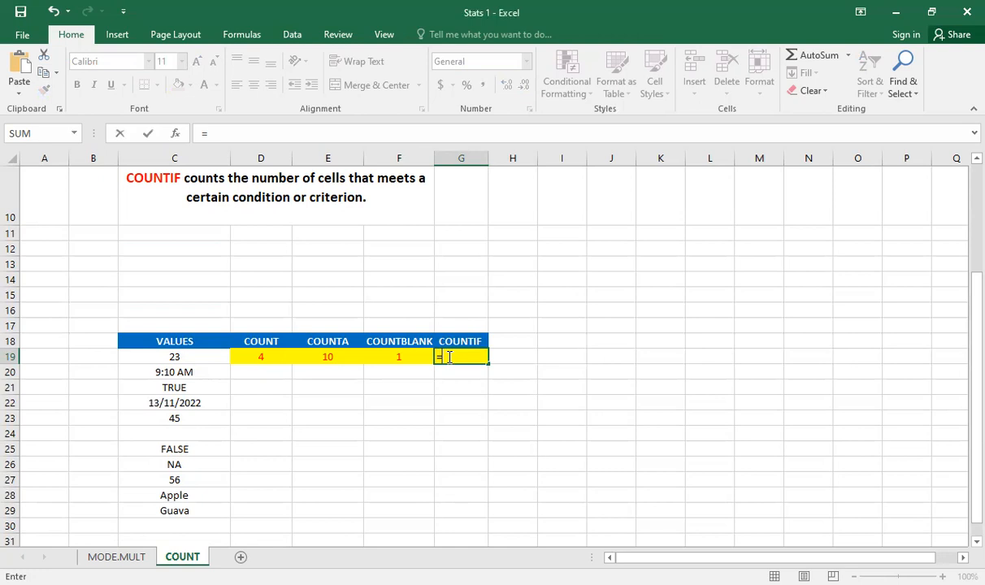
type("countif")
key("Tab")
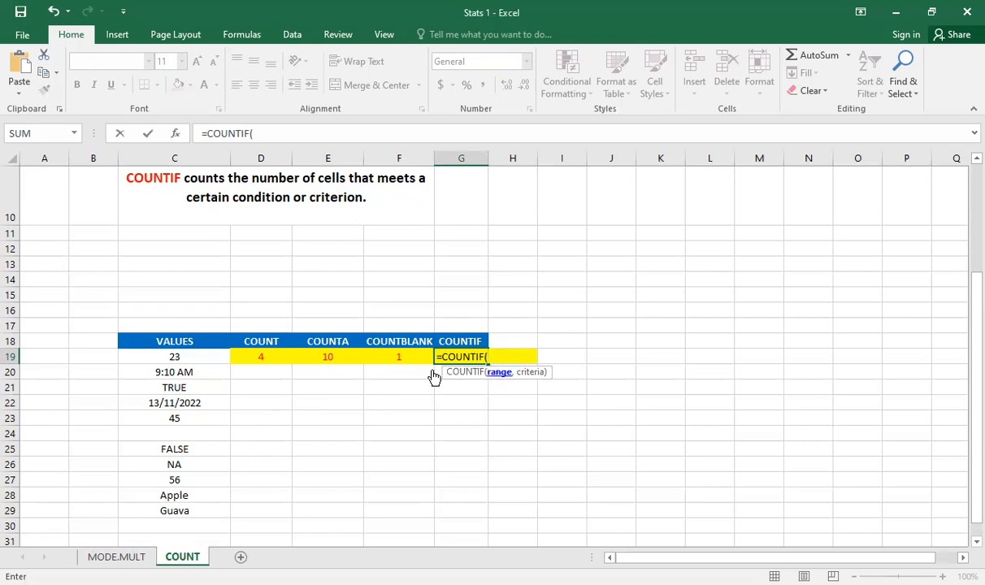
left_click(184, 357)
left_click_drag(185, 356, 182, 509)
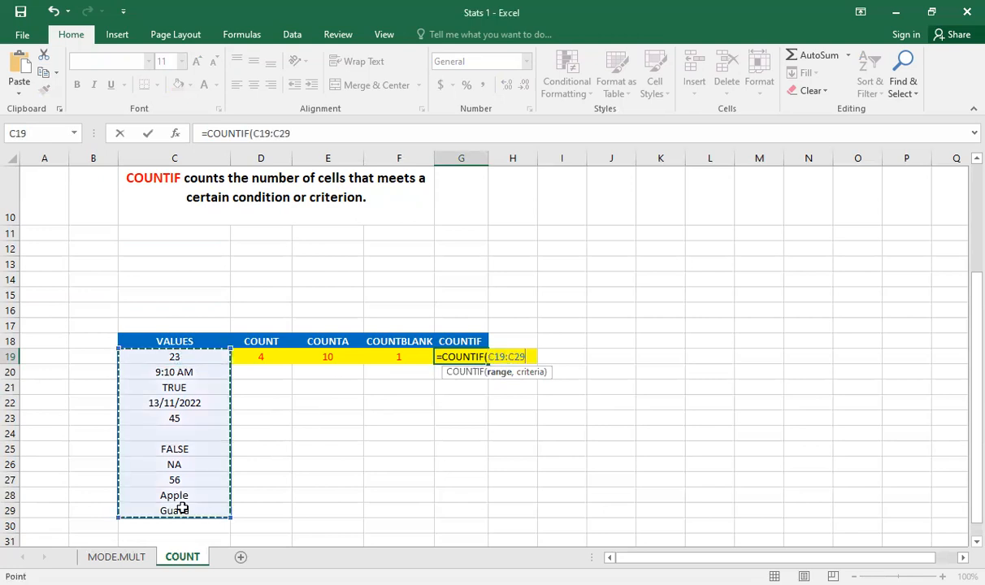
type(",")
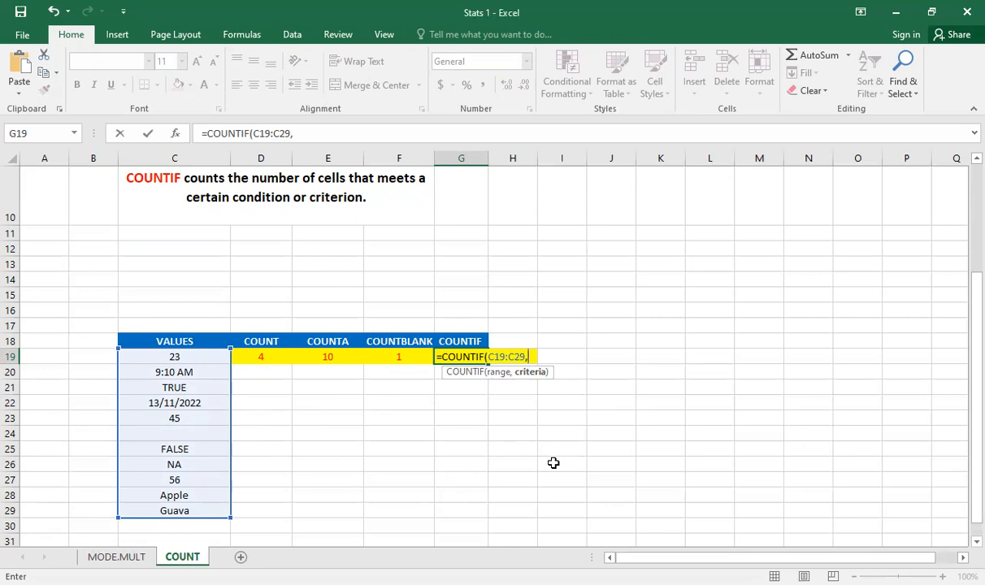
type("Fa")
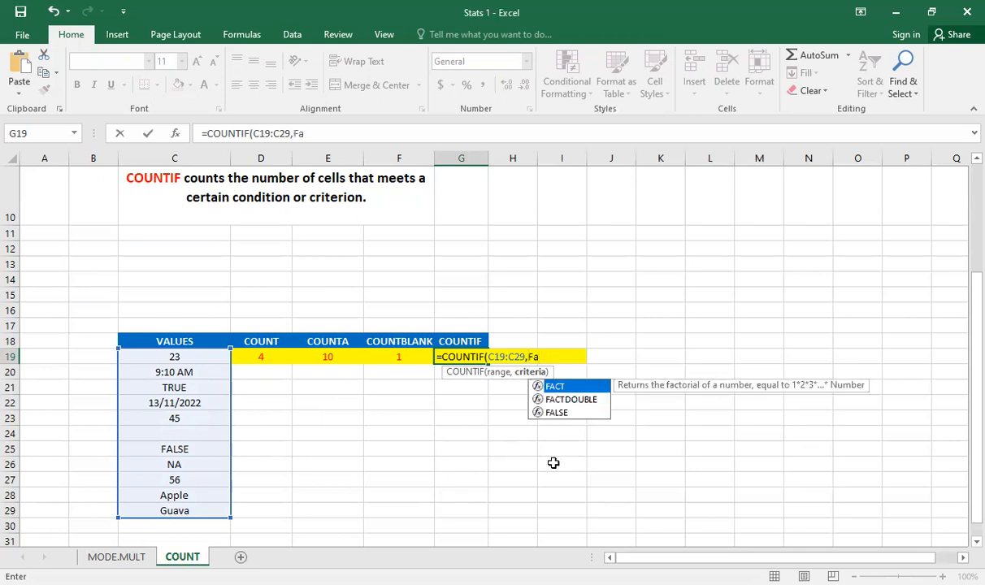
type("lse")
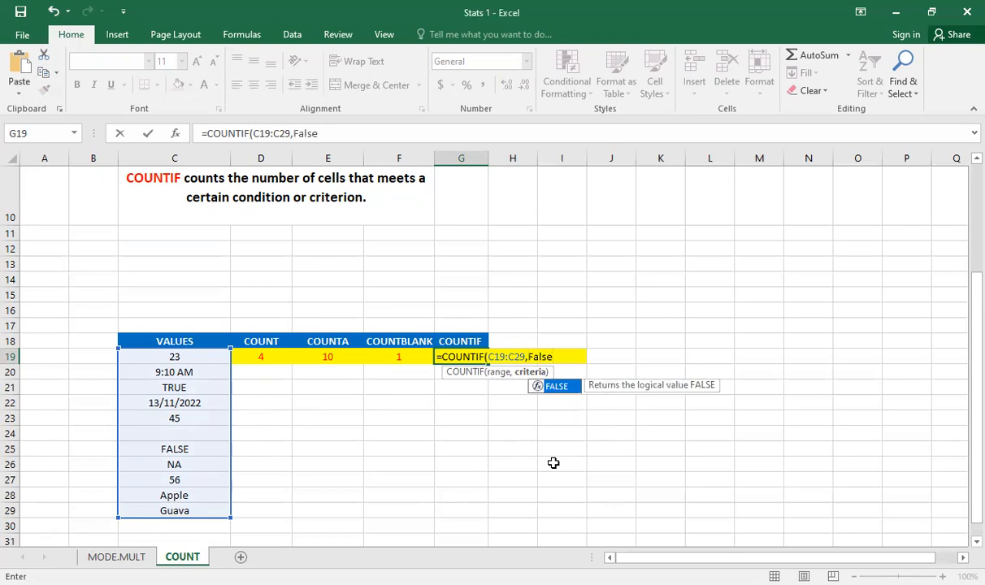
key("Tab")
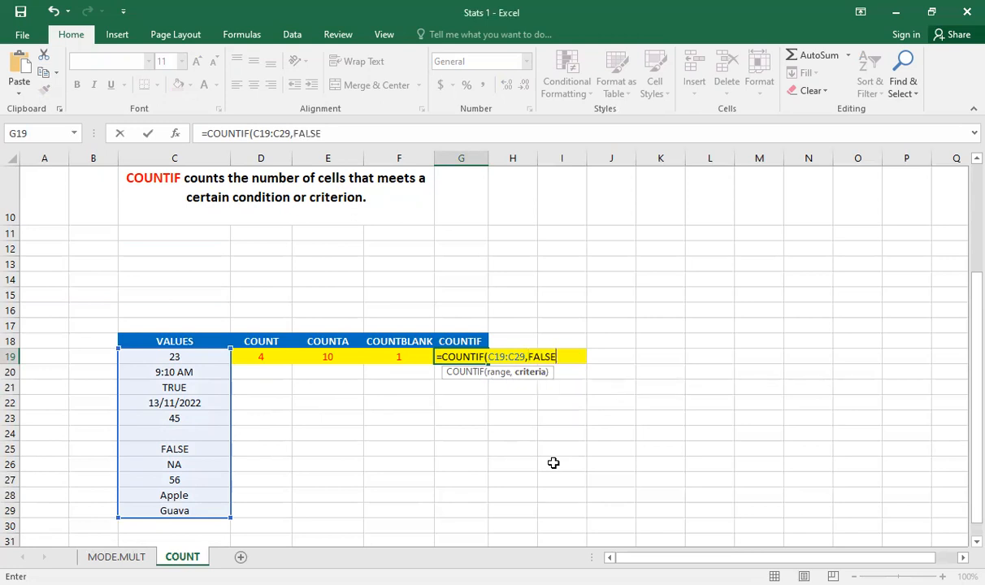
type(")")
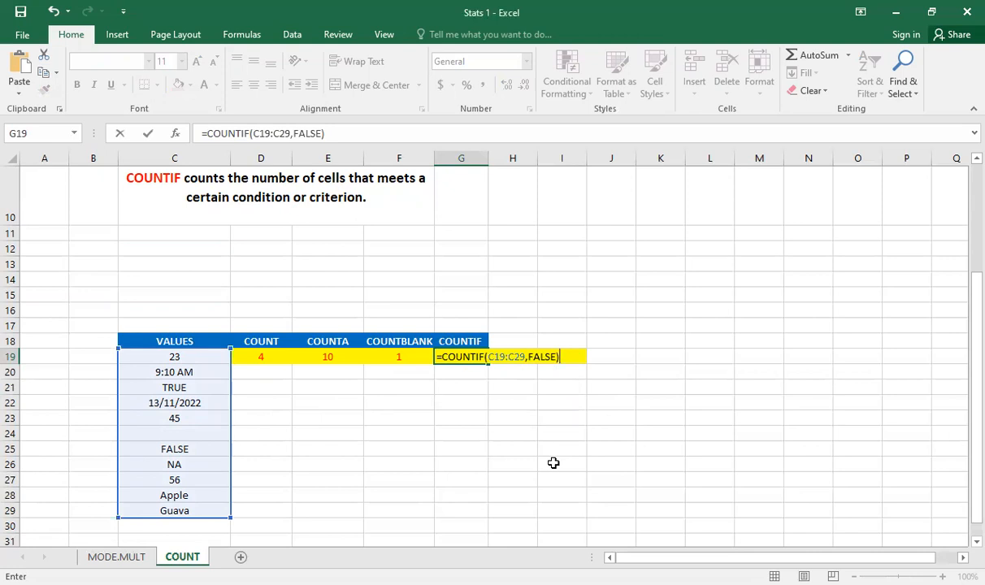
key("Return")
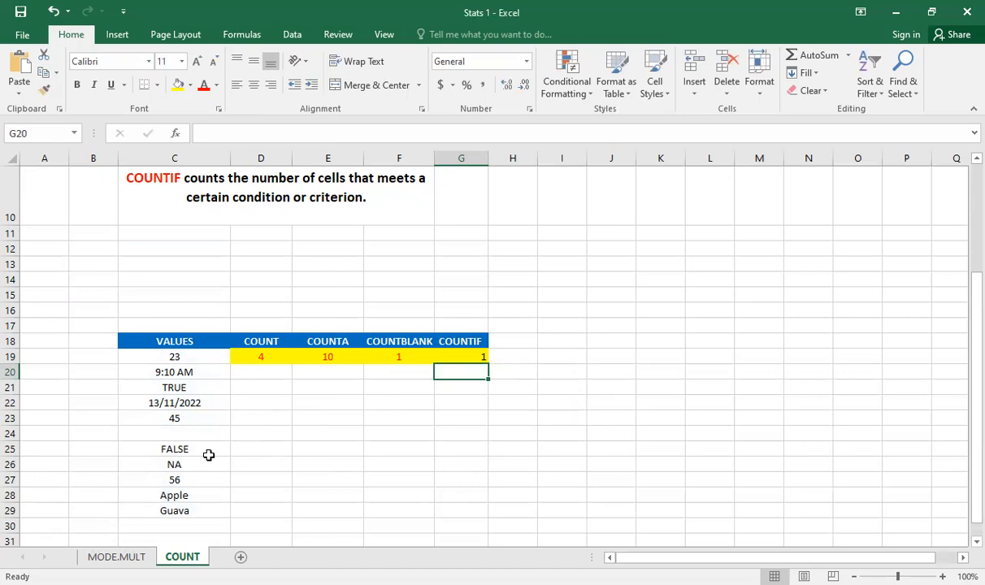
- Change the criterion of the COUNTIF formula in G19 to the text "Apple"
left_click(462, 356)
double_click(463, 357)
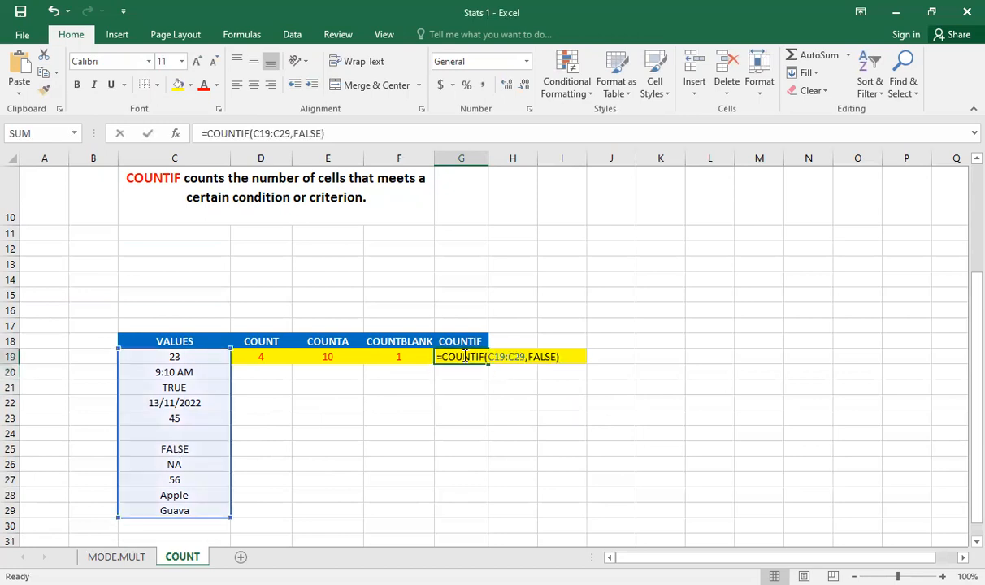
left_click(568, 363)
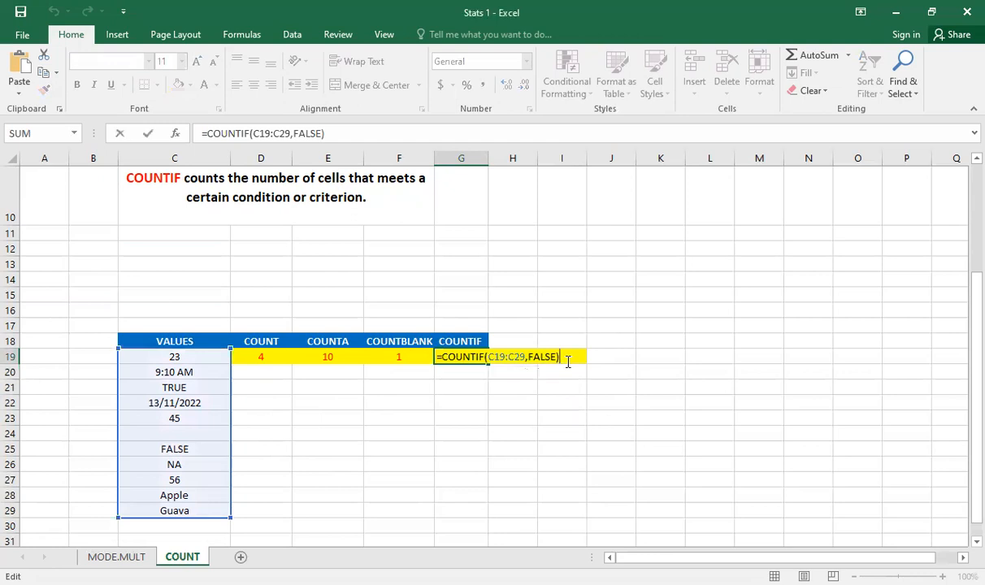
key("BackSpace")
key("BackSpace")
key("BackSpace")
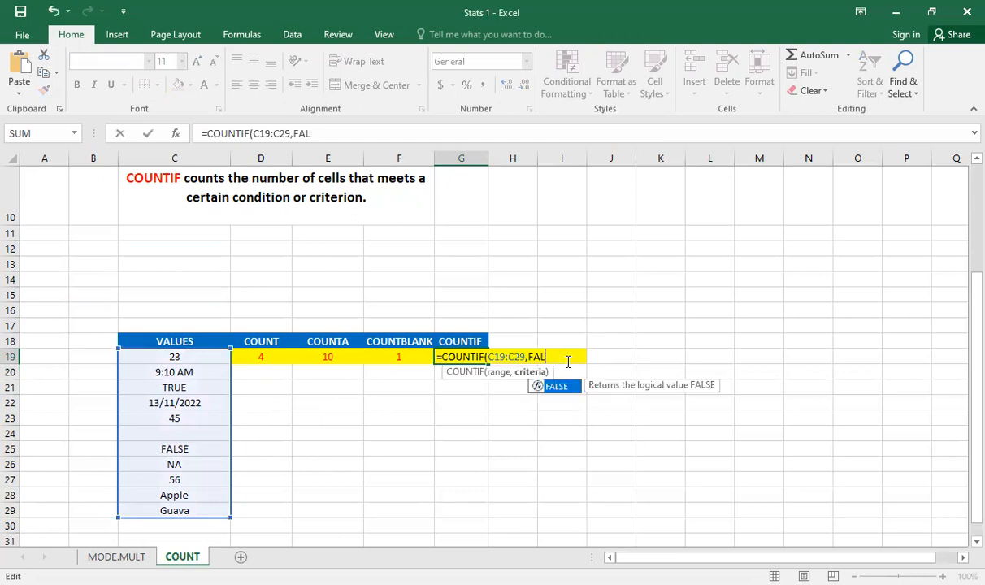
key("BackSpace")
key("BackSpace")
key("BackSpace")
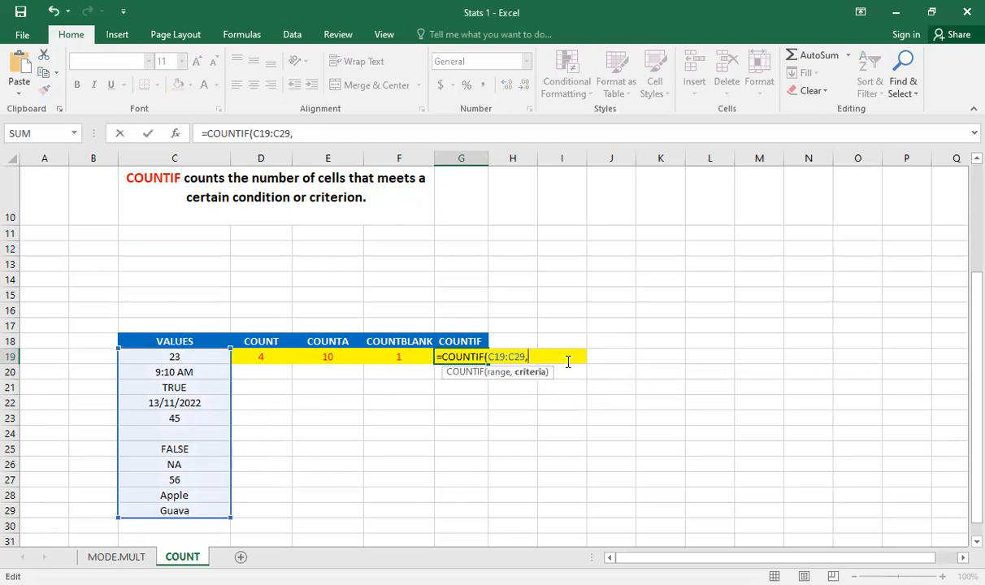
type("\"Apple")
key("Return")
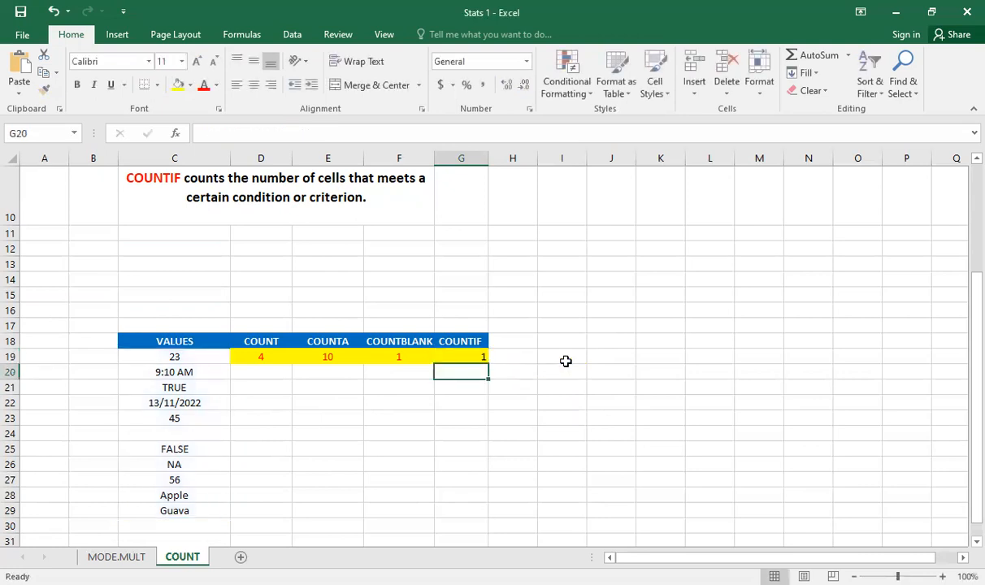